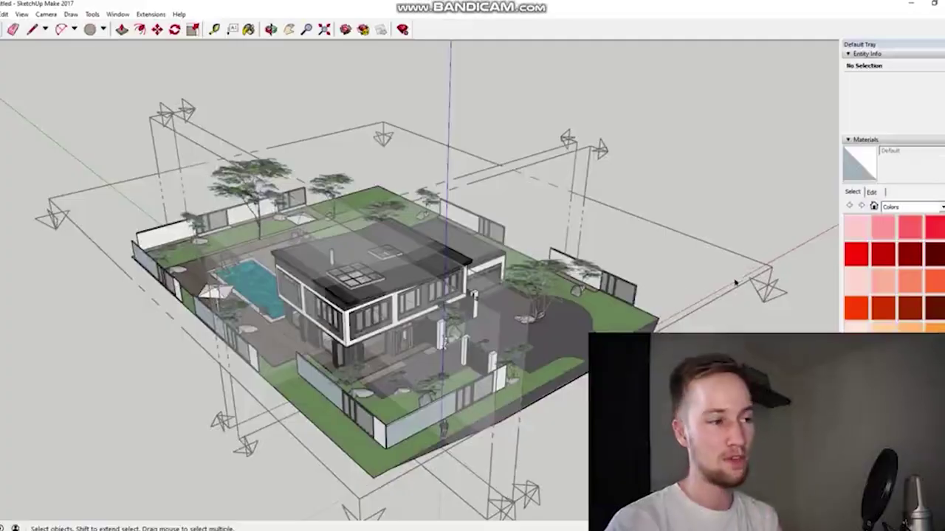
Activate the horizontal section cut around the house and examine the exposed upper-floor rooms
{"action": "left_click", "coordinate": [730, 293]}
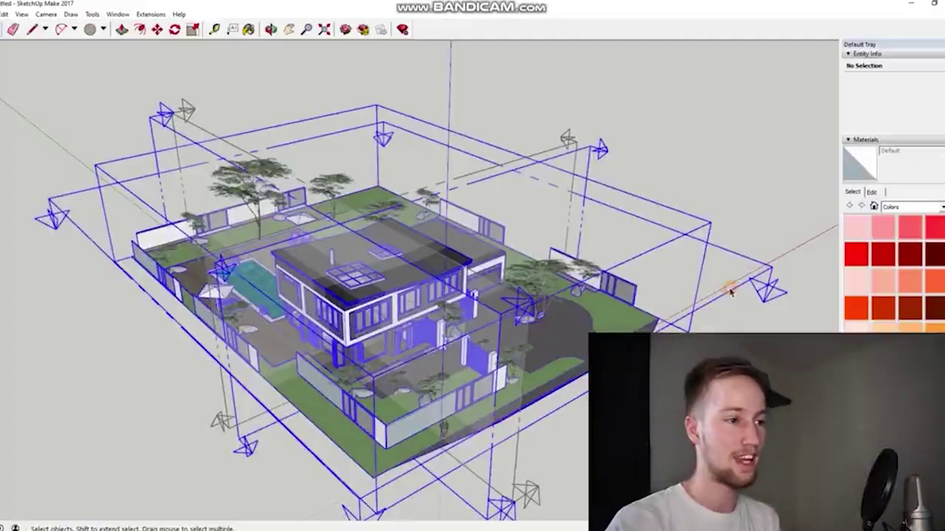
{"action": "middle_click_drag", "start_coordinate": [736, 266], "coordinate": [729, 309]}
{"action": "double_click", "coordinate": [730, 308]}
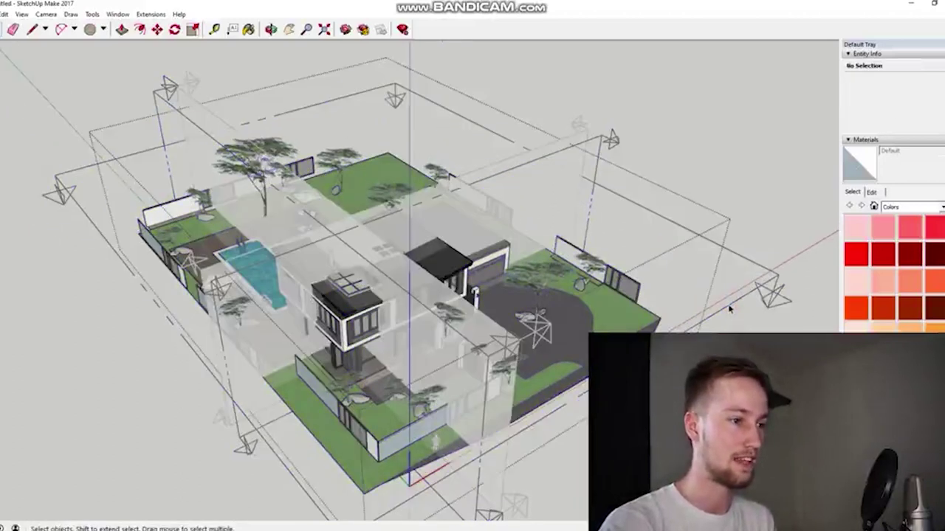
{"action": "right_click", "coordinate": [728, 305]}
{"action": "left_click", "coordinate": [745, 323]}
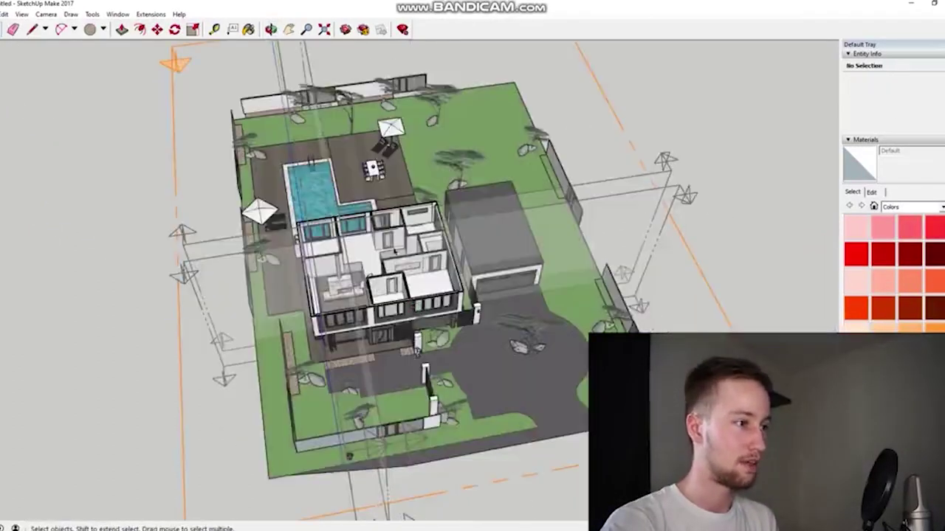
{"action": "scroll", "coordinate": [420, 344], "scroll_direction": "up", "scroll_amount": 5}
{"action": "middle_click_drag", "start_coordinate": [420, 344], "coordinate": [409, 377]}
{"action": "scroll", "coordinate": [450, 312], "scroll_direction": "up", "scroll_amount": 5}
{"action": "scroll", "coordinate": [431, 401], "scroll_direction": "down", "scroll_amount": 10}
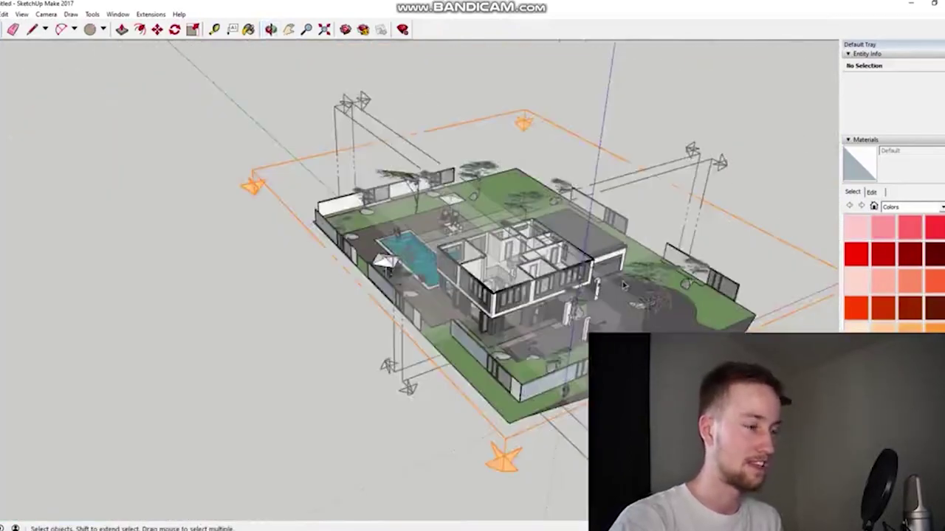
{"action": "middle_click_drag", "start_coordinate": [561, 221], "coordinate": [585, 195]}
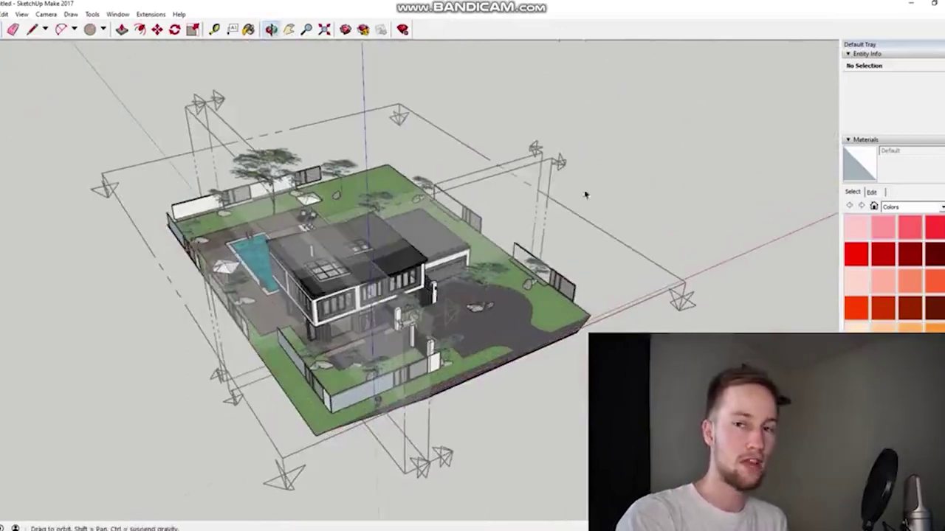
{"action": "left_click", "coordinate": [92, 14]}
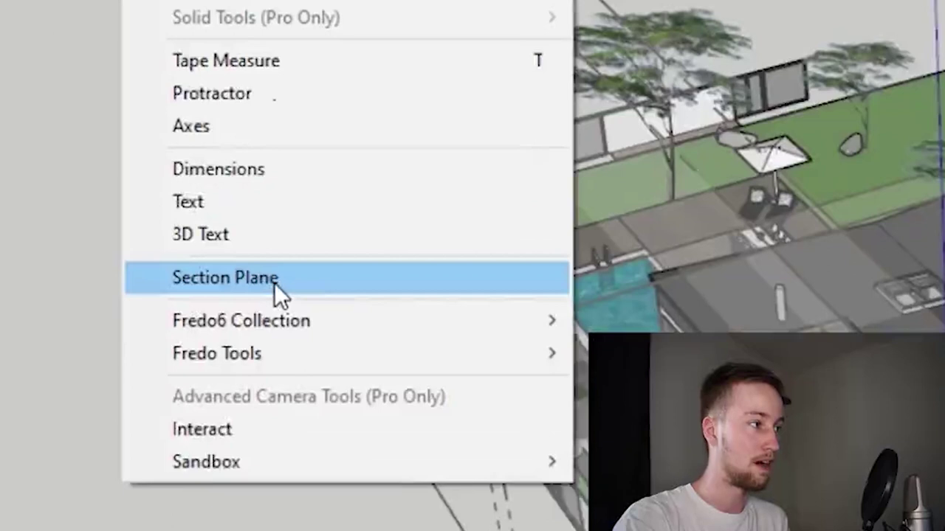
{"action": "left_click", "coordinate": [274, 281]}
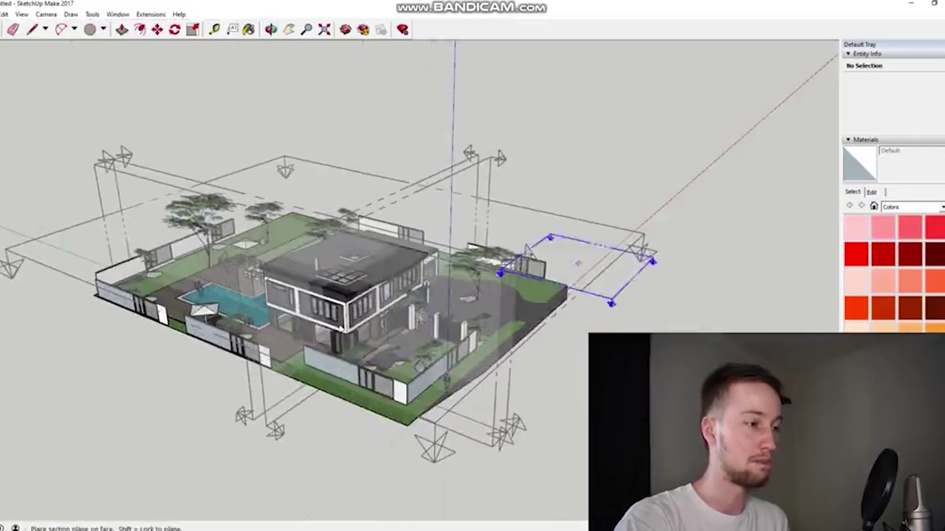
{"action": "middle_click_drag", "start_coordinate": [339, 299], "coordinate": [335, 303]}
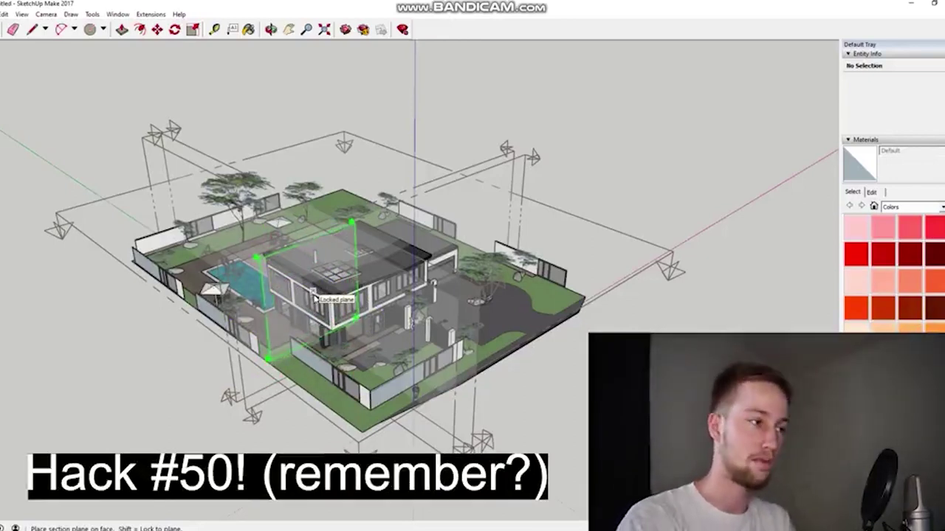
{"action": "scroll", "coordinate": [317, 299], "scroll_direction": "up", "scroll_amount": 8}
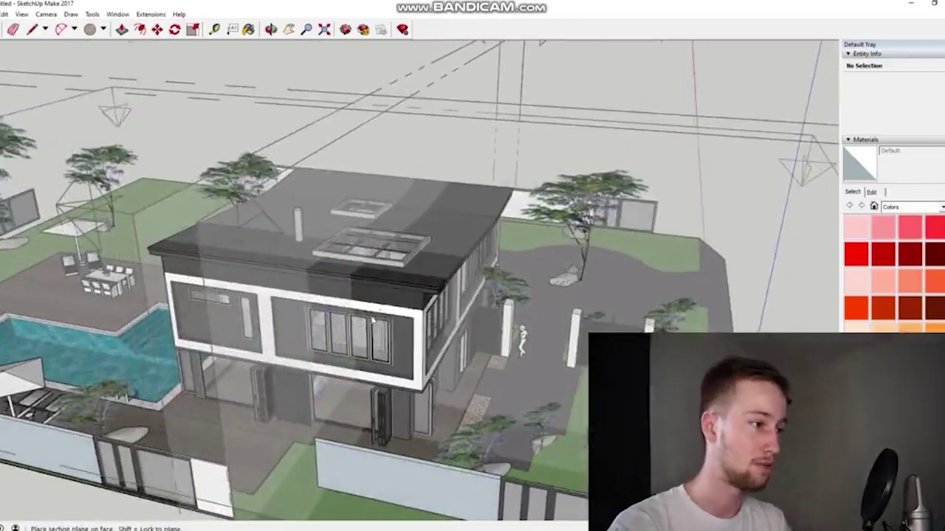
{"action": "key", "text": "space"}
{"action": "middle_click_drag", "start_coordinate": [359, 264], "coordinate": [467, 288]}
{"action": "scroll", "coordinate": [596, 261], "scroll_direction": "down", "scroll_amount": 5}
{"action": "middle_click_drag", "start_coordinate": [597, 262], "coordinate": [212, 4]}
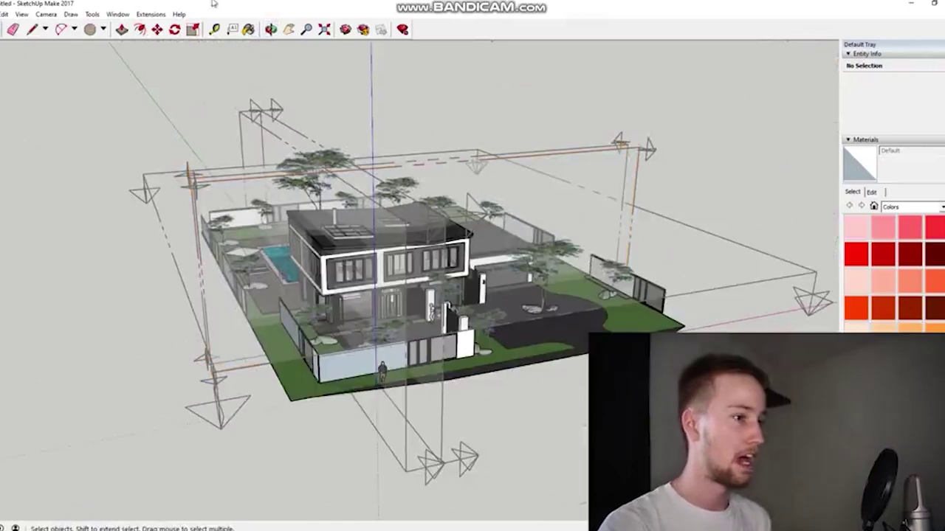
Place a horizontal section plane through the upper-floor wall of the house, below the windows, with the plane's orientation locked
{"action": "left_click", "coordinate": [93, 14]}
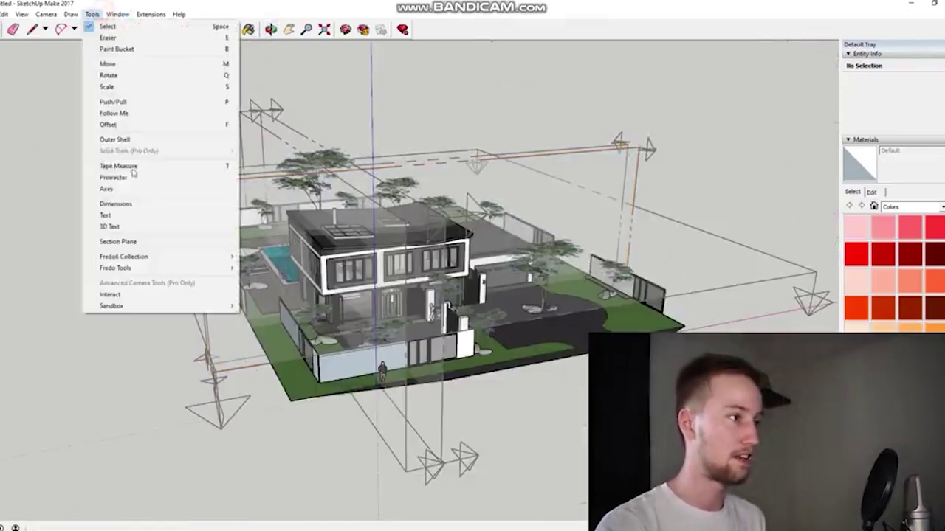
{"action": "left_click", "coordinate": [147, 241]}
{"action": "middle_click_drag", "start_coordinate": [180, 243], "coordinate": [468, 277]}
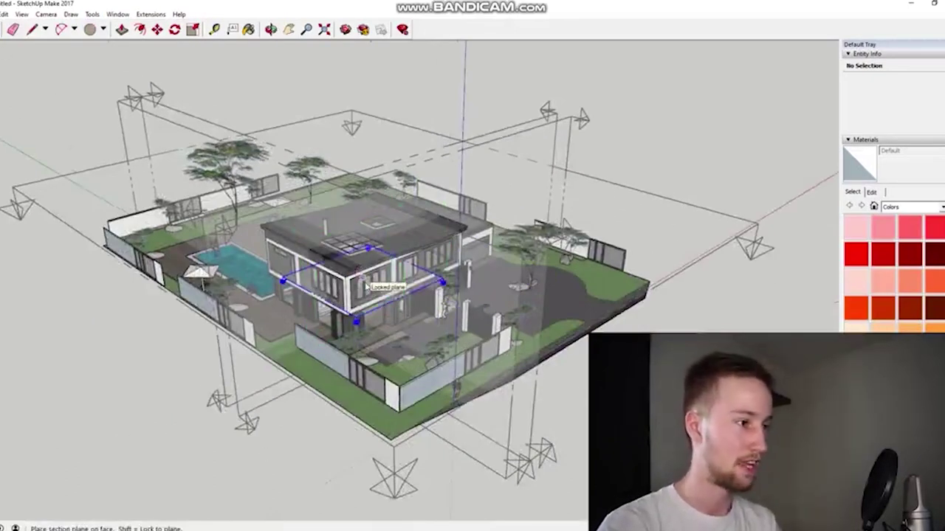
{"action": "scroll", "coordinate": [341, 272], "scroll_direction": "up", "scroll_amount": 5}
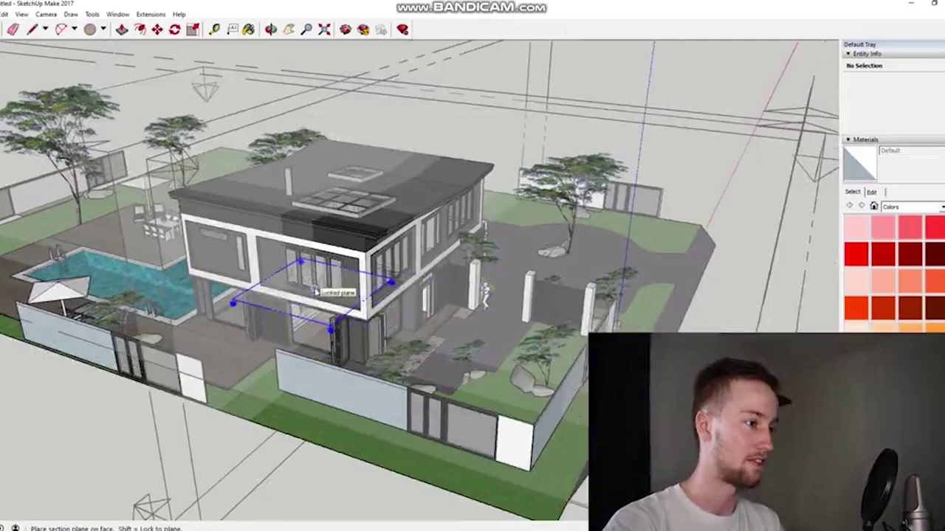
{"action": "scroll", "coordinate": [315, 292], "scroll_direction": "down", "scroll_amount": 3}
{"action": "middle_click_drag", "start_coordinate": [315, 292], "coordinate": [295, 295]}
{"action": "scroll", "coordinate": [322, 303], "scroll_direction": "up", "scroll_amount": 5}
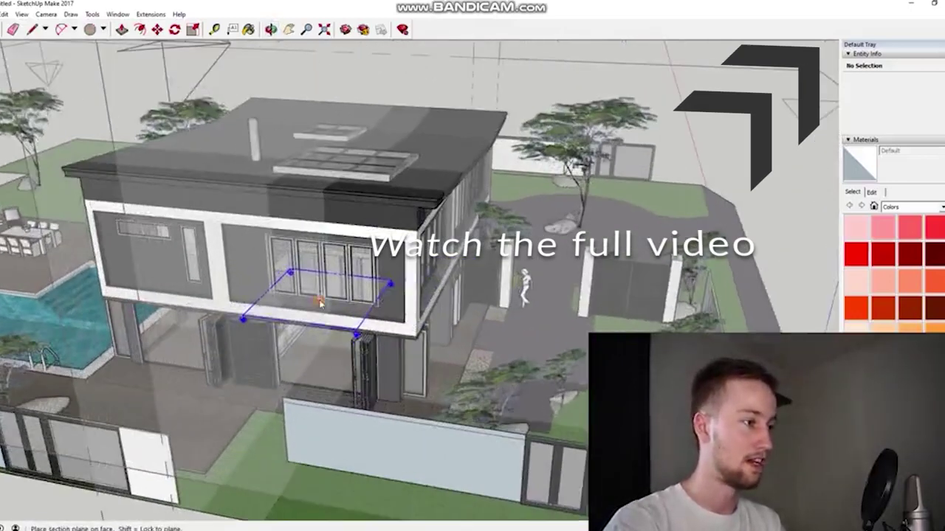
{"action": "left_click", "coordinate": [317, 302]}
{"action": "middle_click_drag", "start_coordinate": [380, 211], "coordinate": [587, 215]}
{"action": "scroll", "coordinate": [310, 221], "scroll_direction": "down", "scroll_amount": 5}
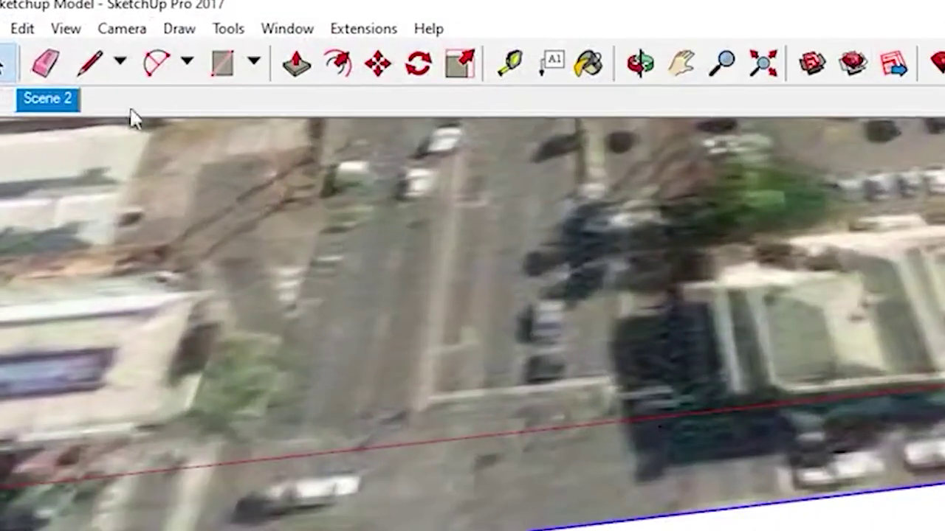
Copy the selected floor component 3000 mm straight up with Move and repeat the copy as an x5 array
{"action": "left_click", "coordinate": [384, 68]}
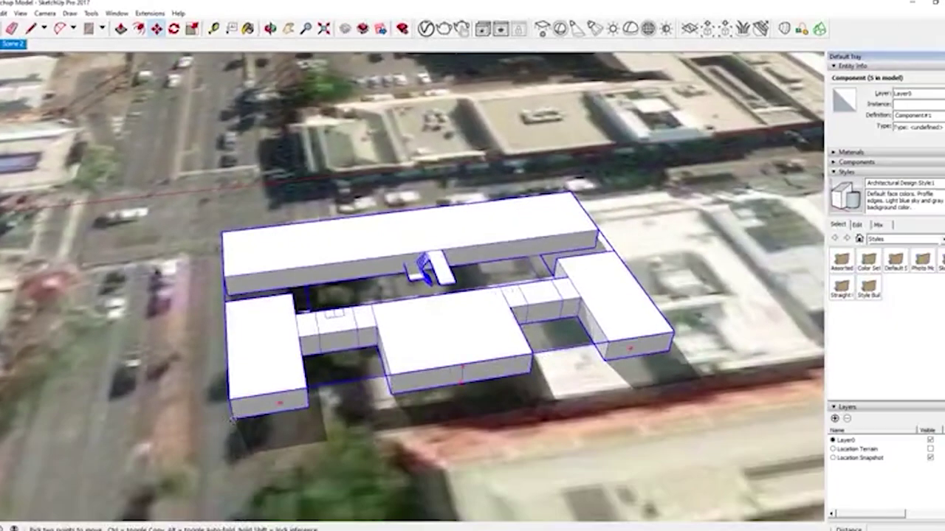
{"action": "key", "text": "ctrl"}
{"action": "left_click", "coordinate": [230, 417]}
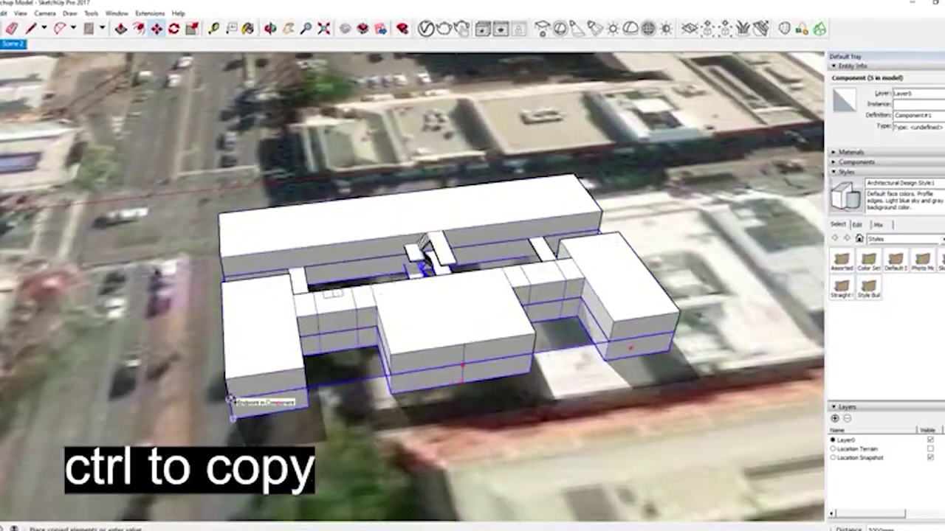
{"action": "left_click", "coordinate": [231, 400]}
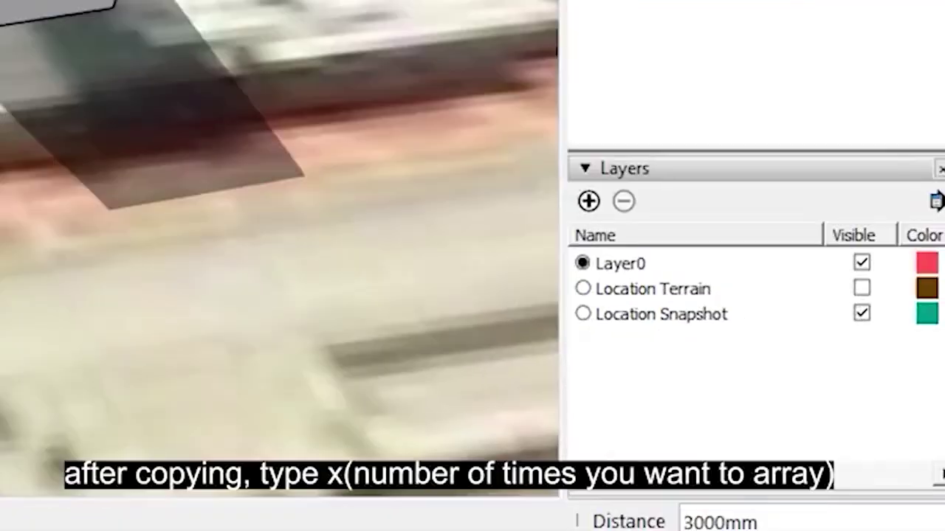
{"action": "type", "text": "x5"}
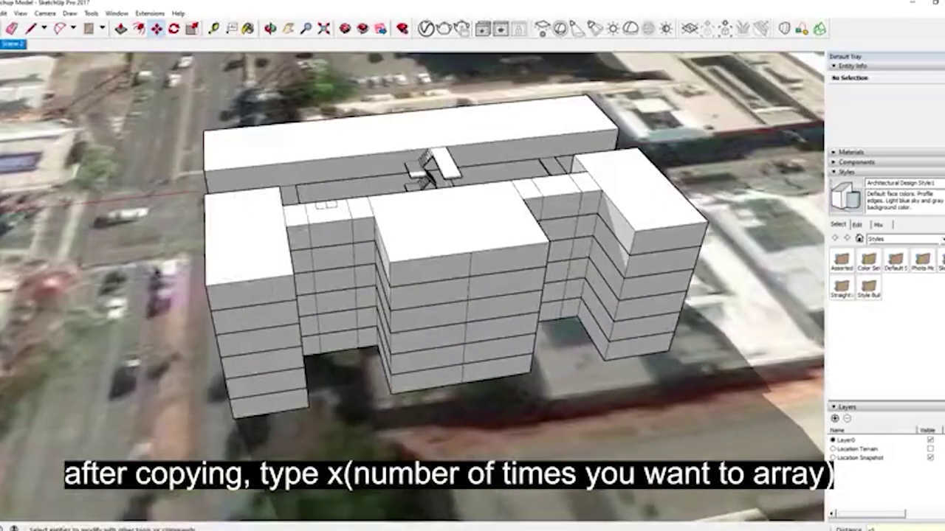
{"action": "middle_click_drag", "start_coordinate": [414, 310], "coordinate": [500, 314]}
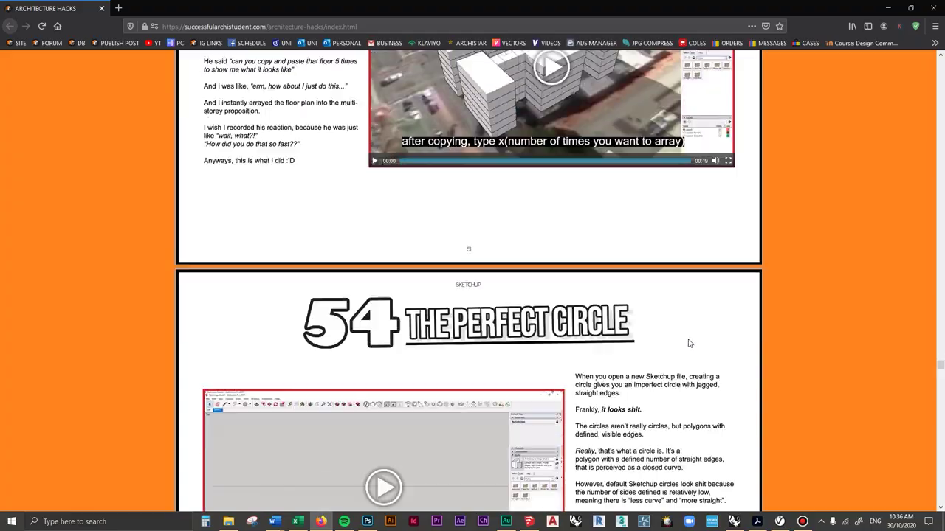
{"action": "scroll", "coordinate": [687, 342], "scroll_direction": "down", "scroll_amount": 3}
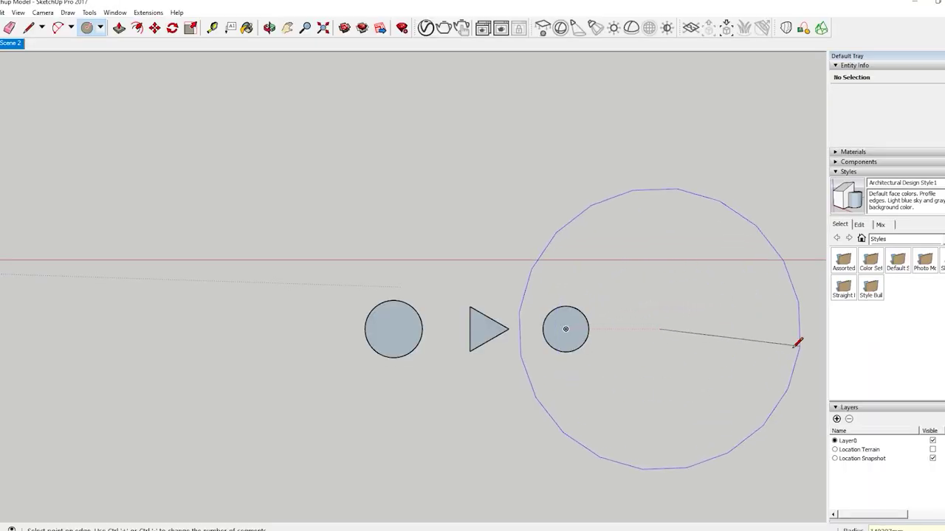
Set the Circle tool to 500 sides and draw a smooth circle below the red axis
{"action": "left_click", "coordinate": [695, 337]}
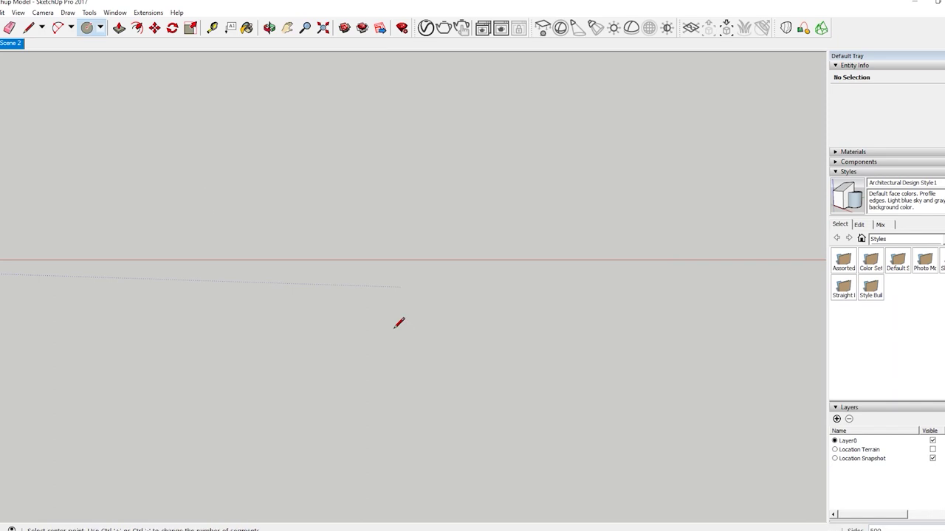
{"action": "type", "text": "50"}
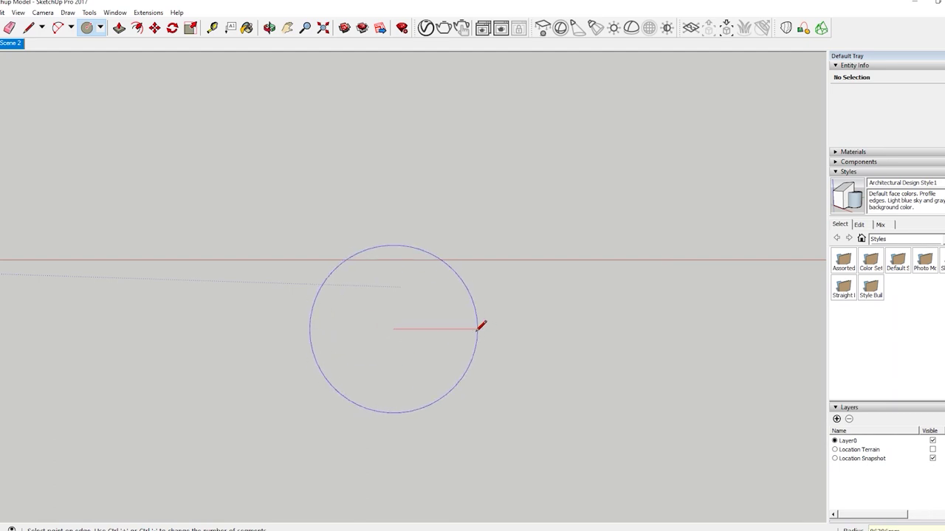
{"action": "left_click", "coordinate": [424, 325]}
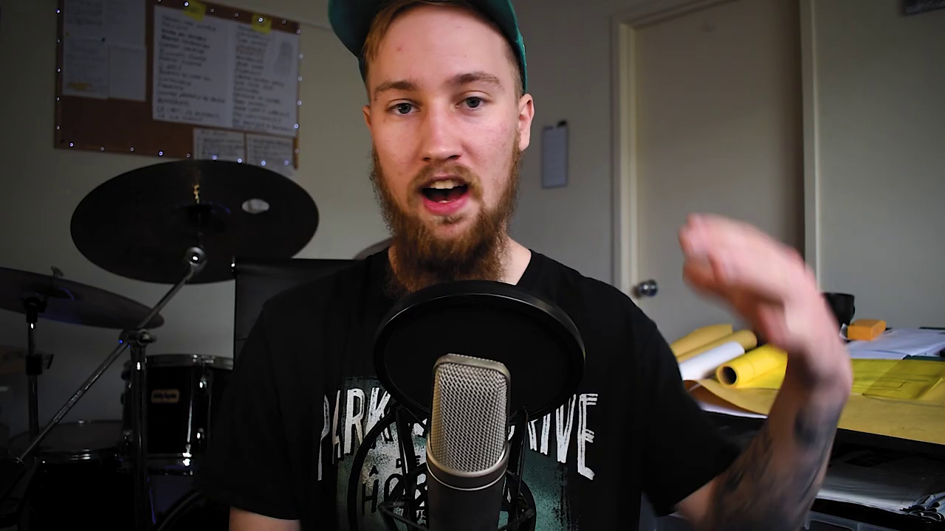